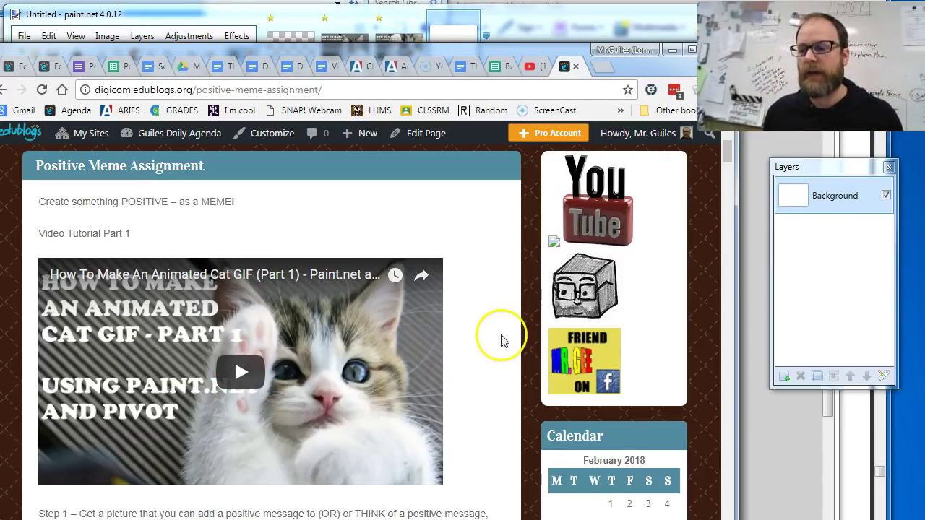
# Step: Scroll the Positive Meme Assignment page down to the kitten with its paw raised
pyautogui.scroll(-2, 475, 342)
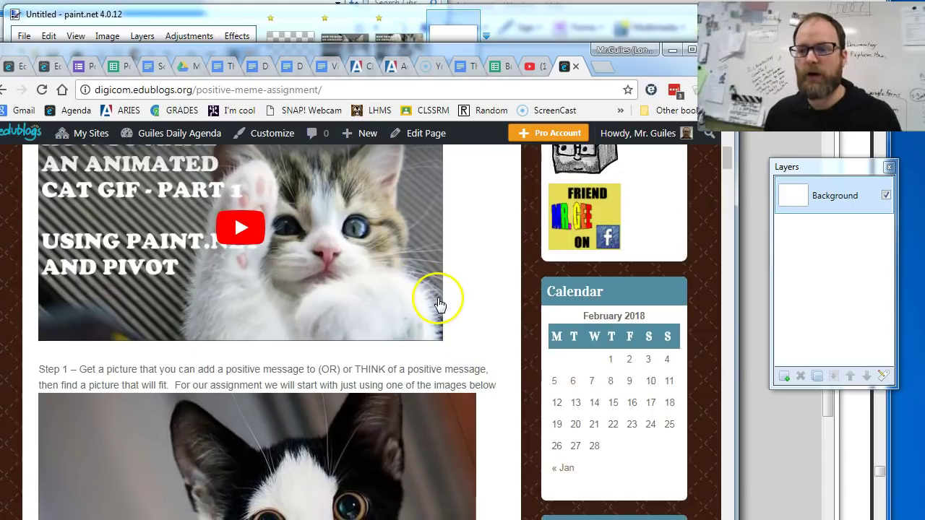
pyautogui.scroll(-1, 455, 298)
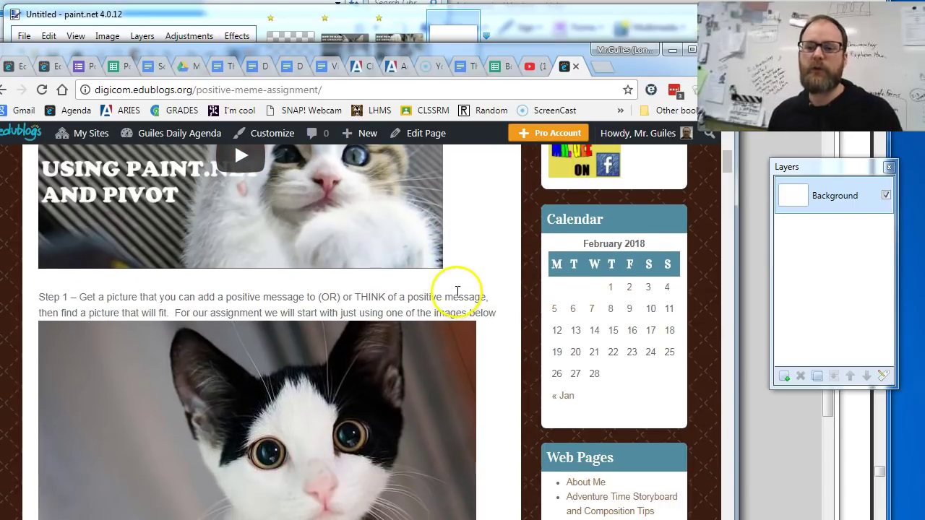
pyautogui.scroll(-3, 457, 291)
pyautogui.scroll(-5, 458, 291)
pyautogui.scroll(-1, 457, 288)
pyautogui.scroll(2, 457, 287)
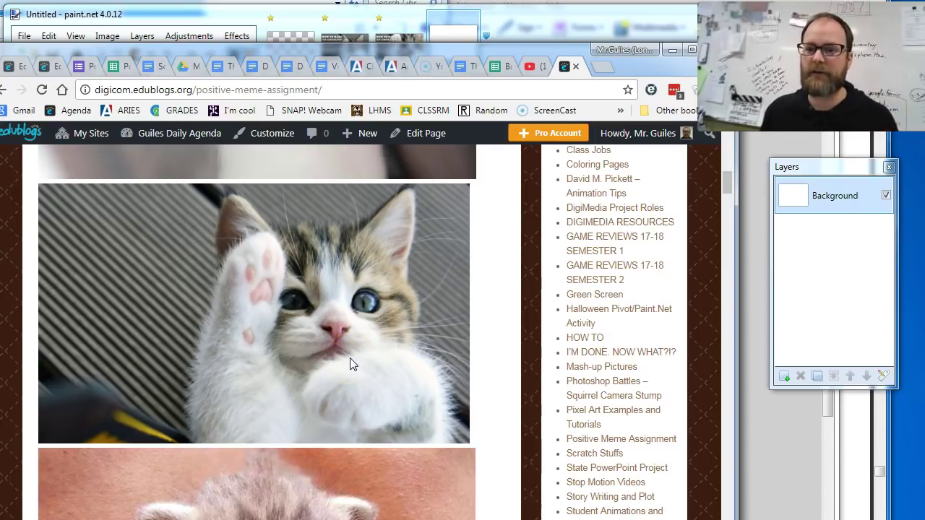
pyautogui.scroll(-6, 350, 350)
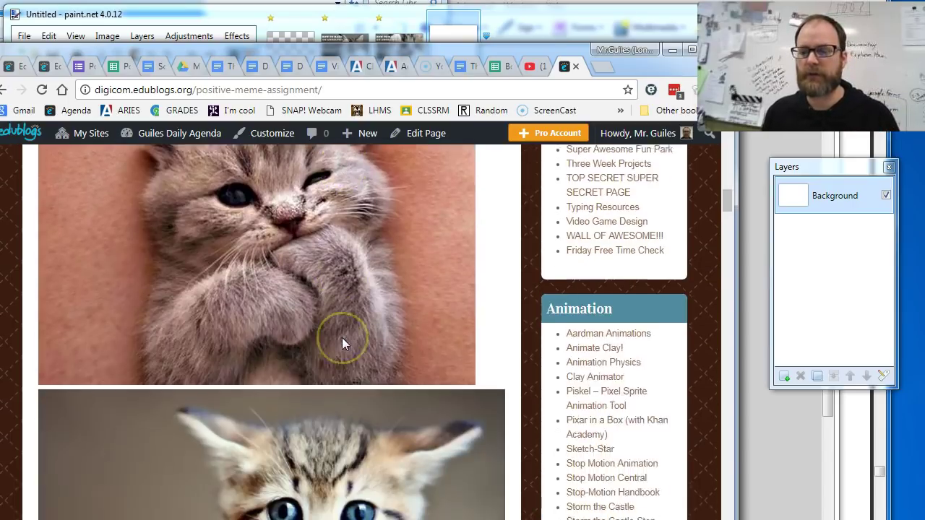
pyautogui.scroll(-3, 343, 339)
pyautogui.scroll(8, 345, 338)
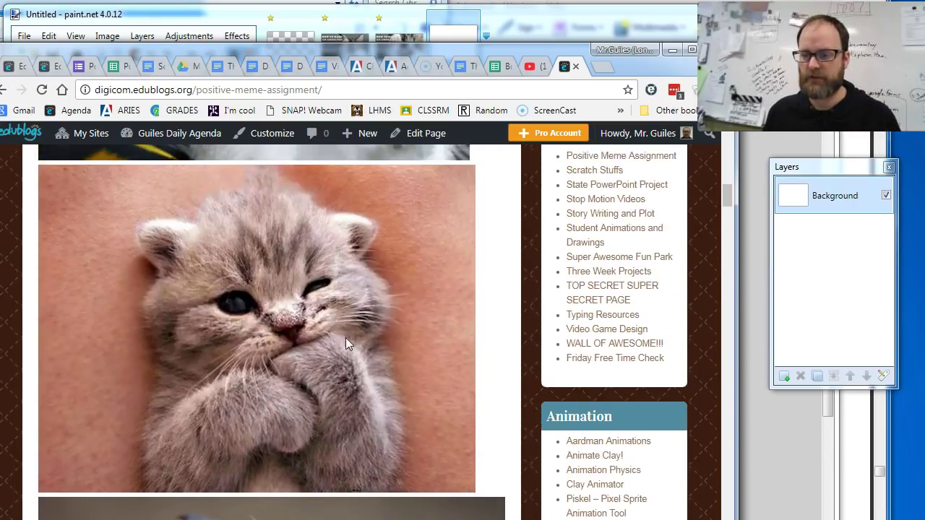
pyautogui.scroll(4, 345, 338)
pyautogui.scroll(-4, 346, 337)
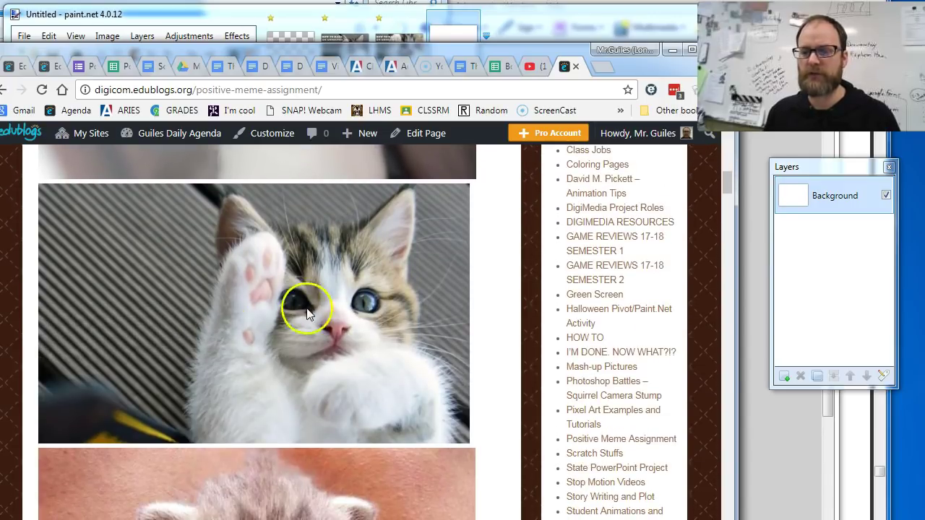
# Step: Copy the paw-raised kitten image and paste it into paint.net, expanding the canvas to fit
pyautogui.rightClick(260, 317)
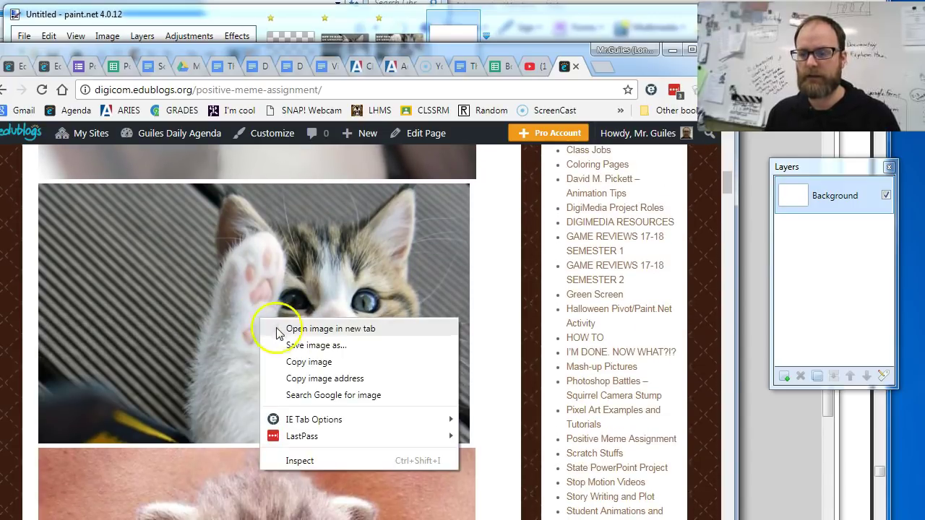
pyautogui.click(295, 360)
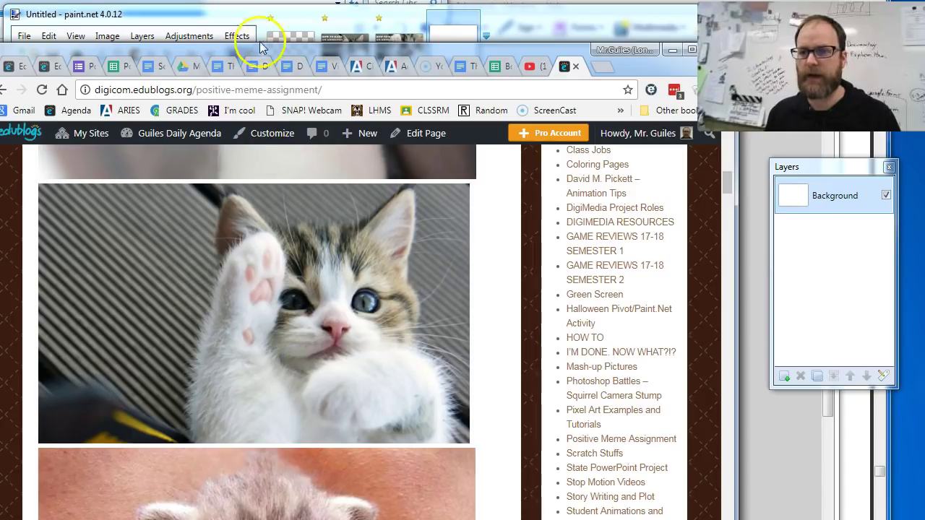
pyautogui.click(235, 18)
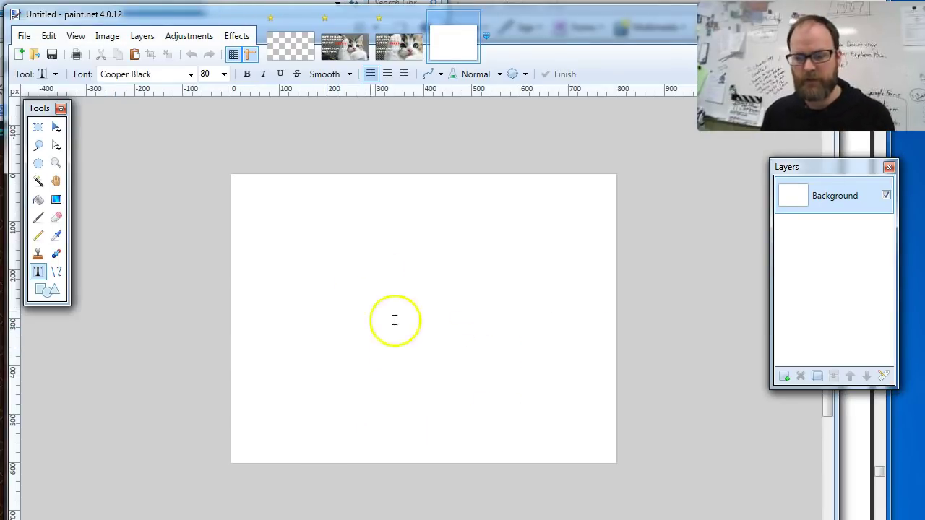
pyautogui.click(165, 17)
pyautogui.hotkey('ctrl', 'v')
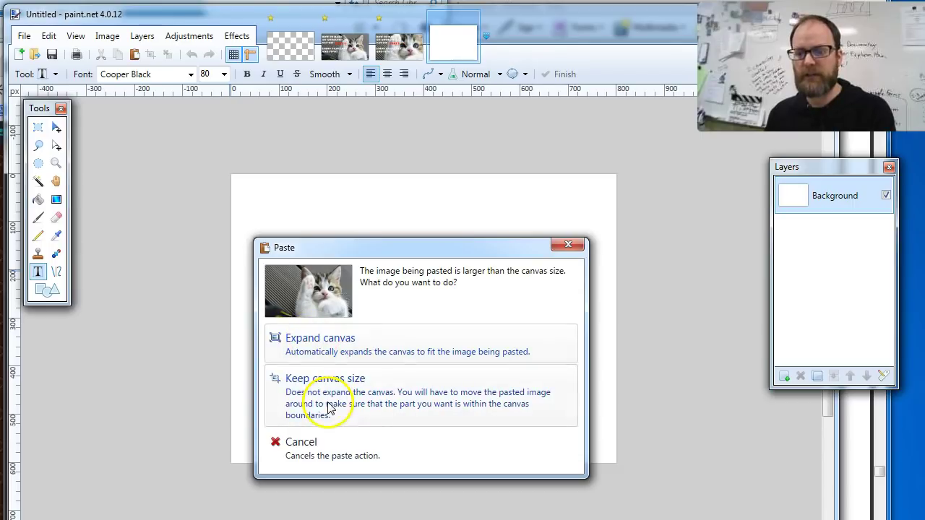
pyautogui.click(347, 345)
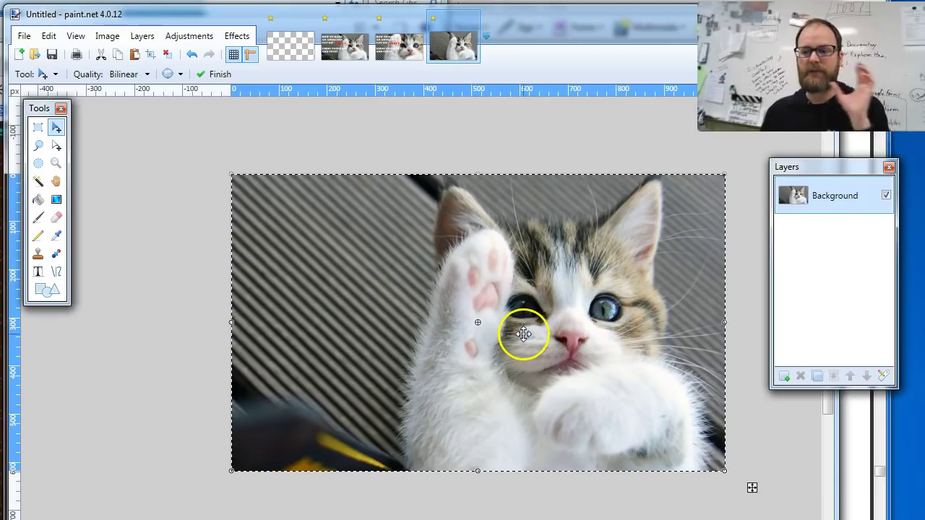
# Step: Resize the kitten image from 1024 to 600 pixels wide, keeping the aspect ratio
pyautogui.click(107, 36)
pyautogui.click(126, 69)
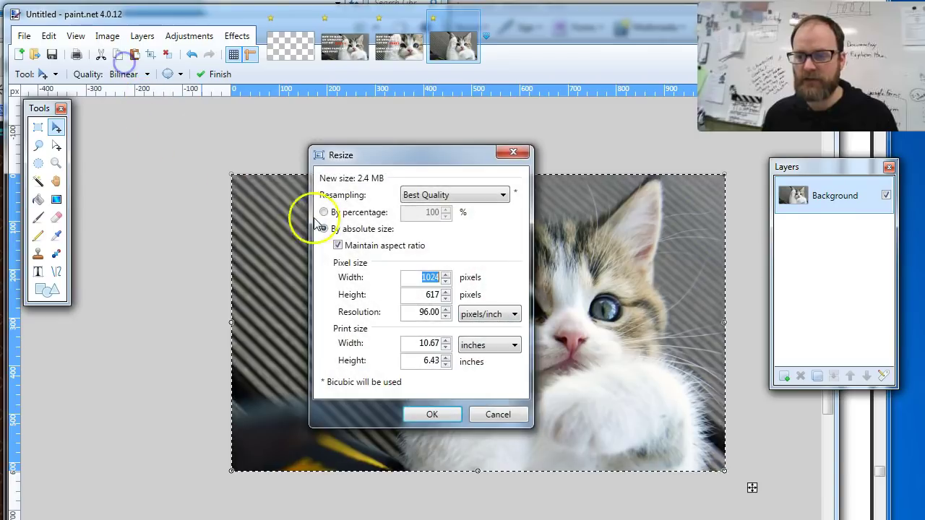
pyautogui.click(418, 278)
pyautogui.moveTo(417, 278); pyautogui.dragTo(440, 276)
pyautogui.write('600')
pyautogui.press('Return')
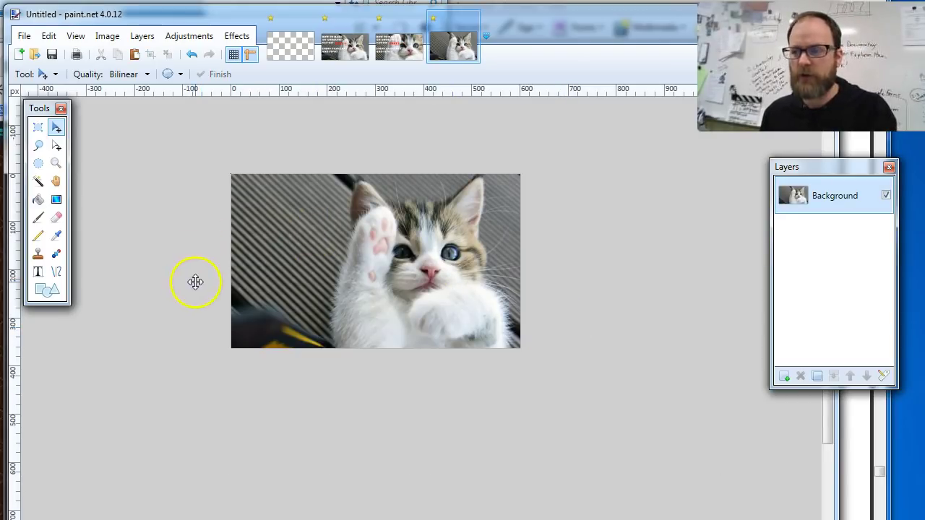
# Step: Create a new blank image at the default size
pyautogui.click(25, 36)
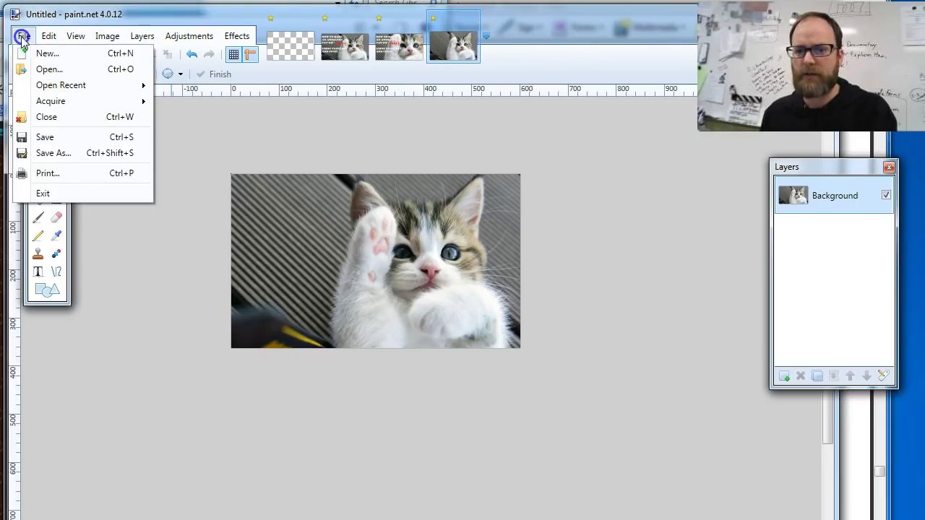
pyautogui.click(36, 53)
pyautogui.click(434, 378)
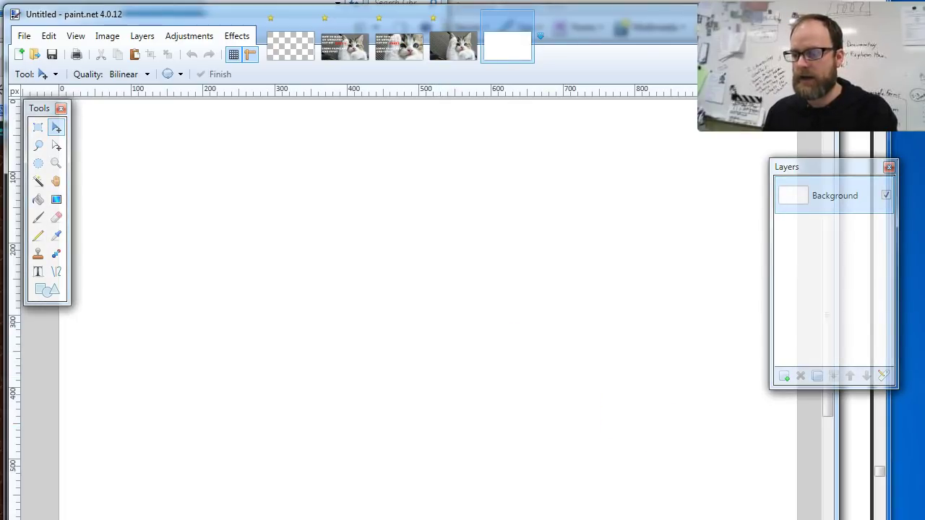
# Step: Paste the kitten, shrink it toward the upper left, and crop the canvas to it
pyautogui.hotkey('ctrl', '-')
pyautogui.hotkey('ctrl', '-')
pyautogui.hotkey('ctrl', '-')
pyautogui.hotkey('ctrl', '-')
pyautogui.hotkey('ctrl', 'v')
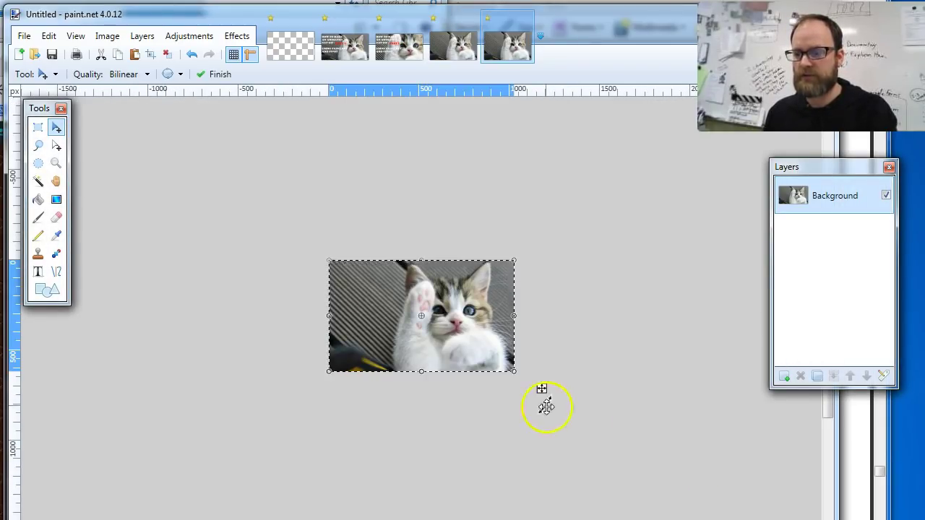
pyautogui.moveTo(512, 369); pyautogui.dragTo(452, 334)
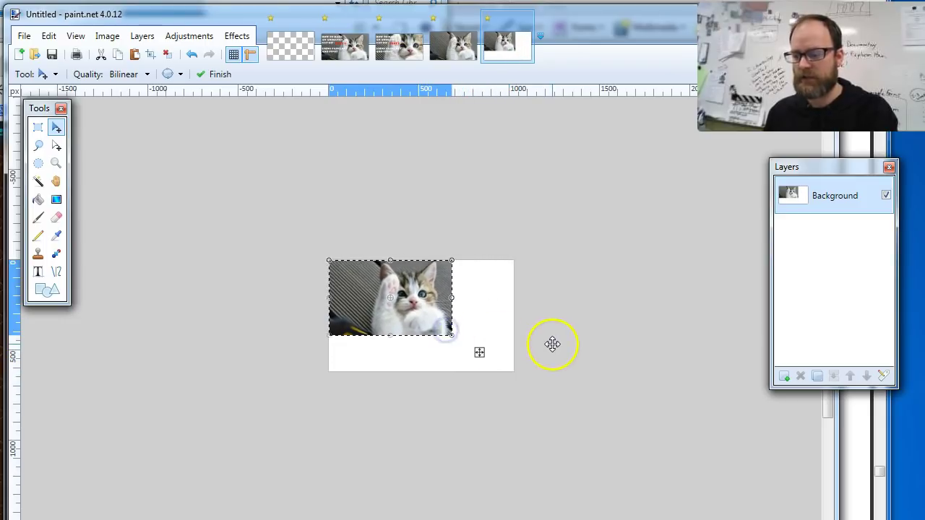
pyautogui.click(153, 55)
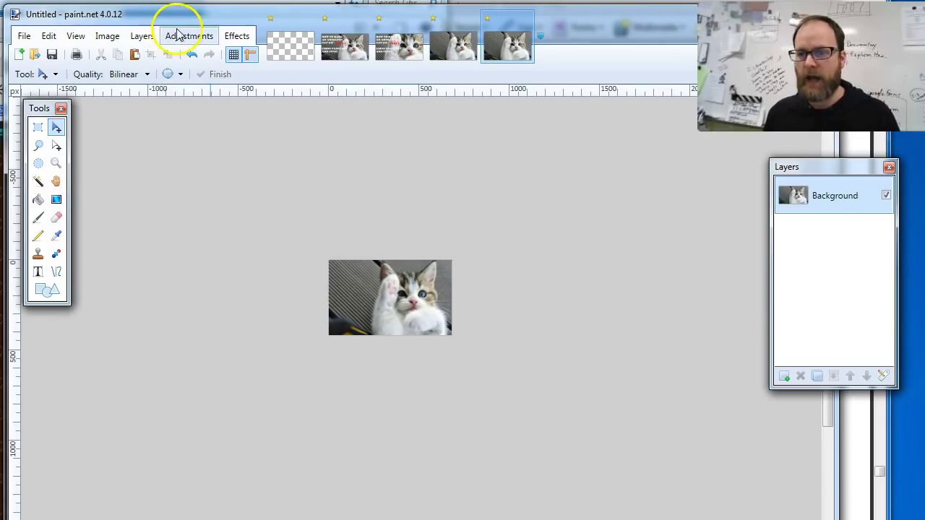
# Step: Resize the cropped kitten image to 600 pixels wide, giving 600 × 368
pyautogui.click(107, 35)
pyautogui.click(123, 68)
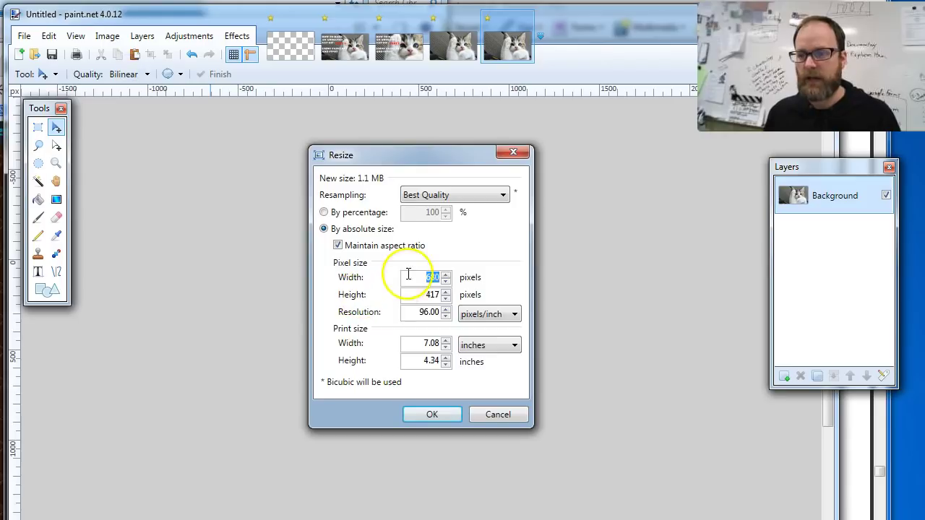
pyautogui.write('600')
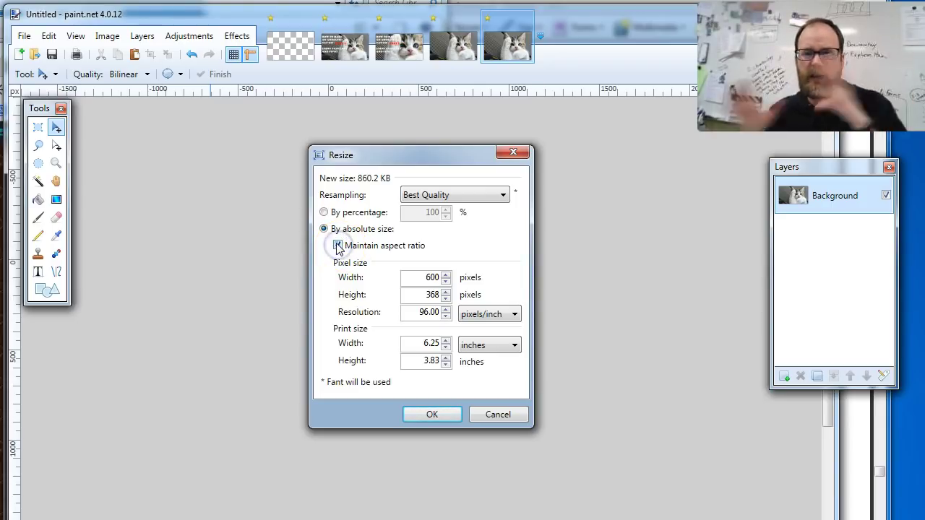
pyautogui.click(420, 413)
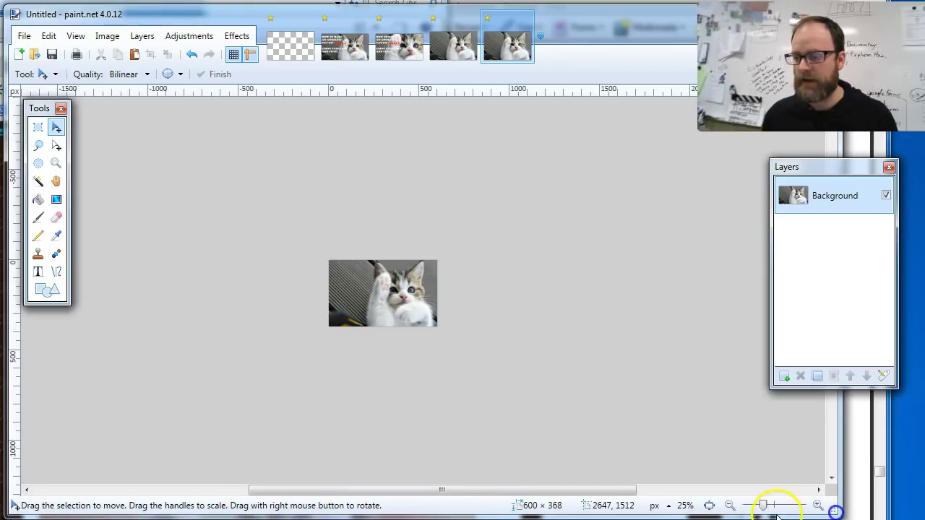
# Step: Add Layer 2 and Layer 3 above the Background and select Layer 2
pyautogui.moveTo(764, 501); pyautogui.dragTo(771, 504)
pyautogui.moveTo(646, 491); pyautogui.dragTo(568, 480)
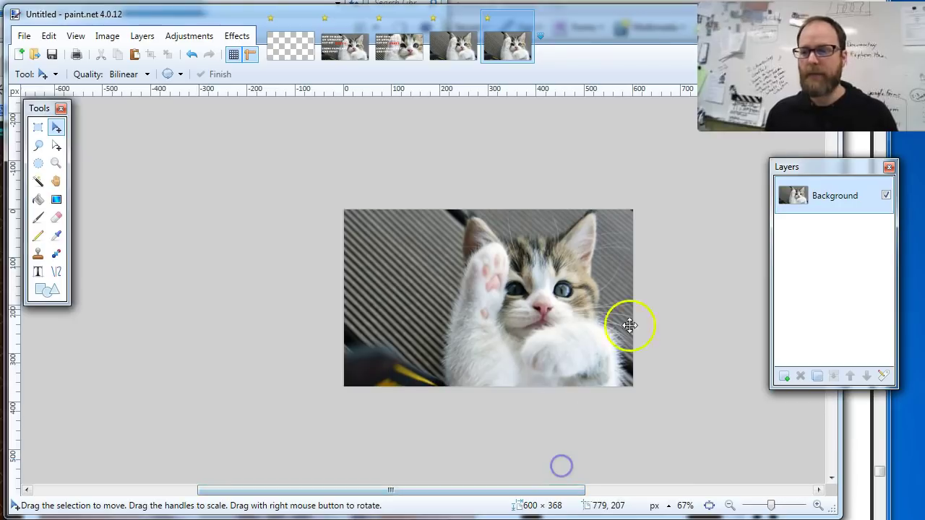
pyautogui.click(785, 377)
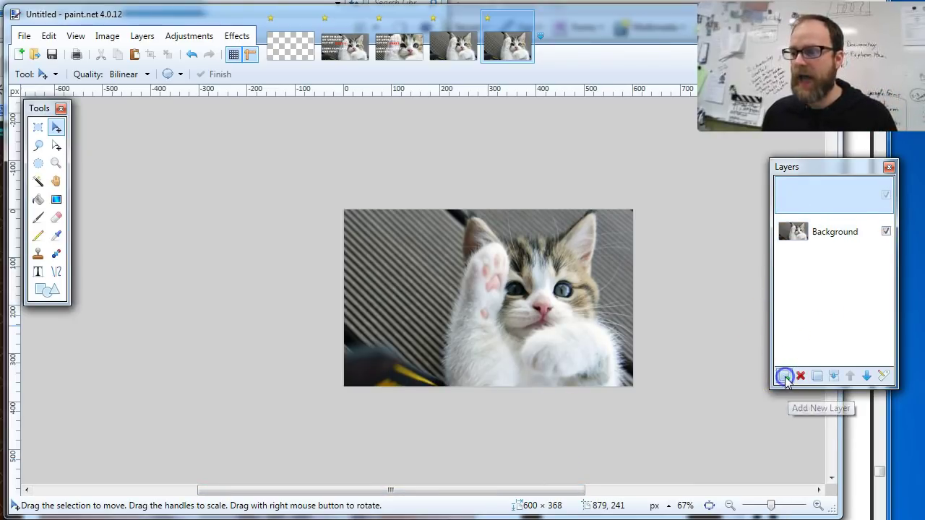
pyautogui.click(785, 378)
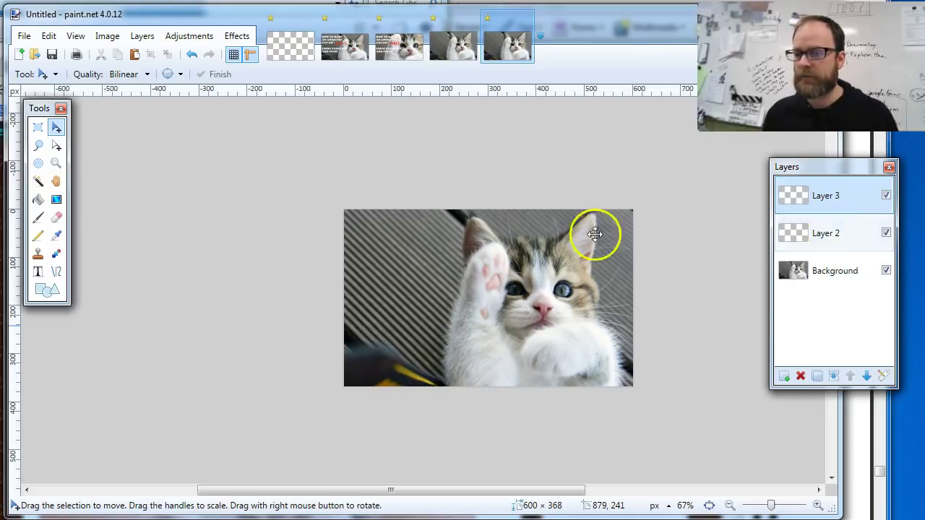
pyautogui.click(821, 240)
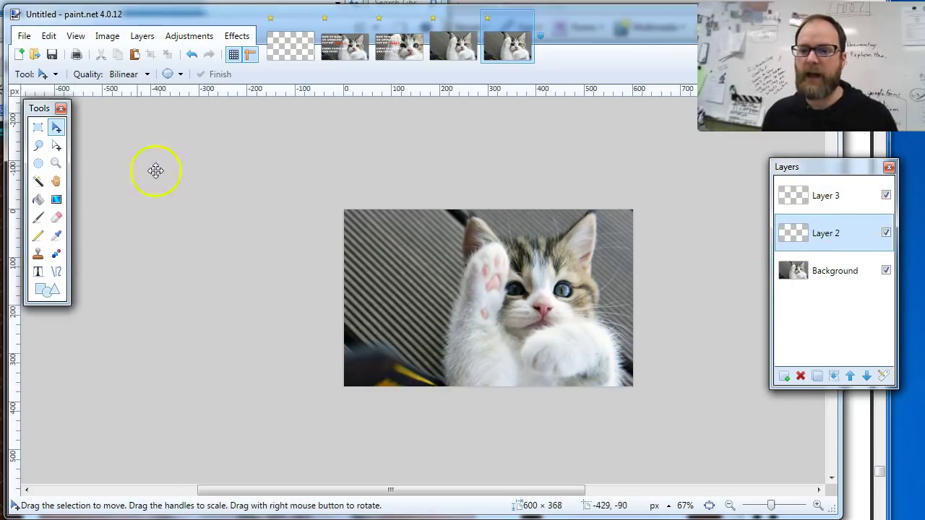
# Step: Set the Text tool to the Impact font at size 80 and start text at the photo's left edge
pyautogui.click(39, 282)
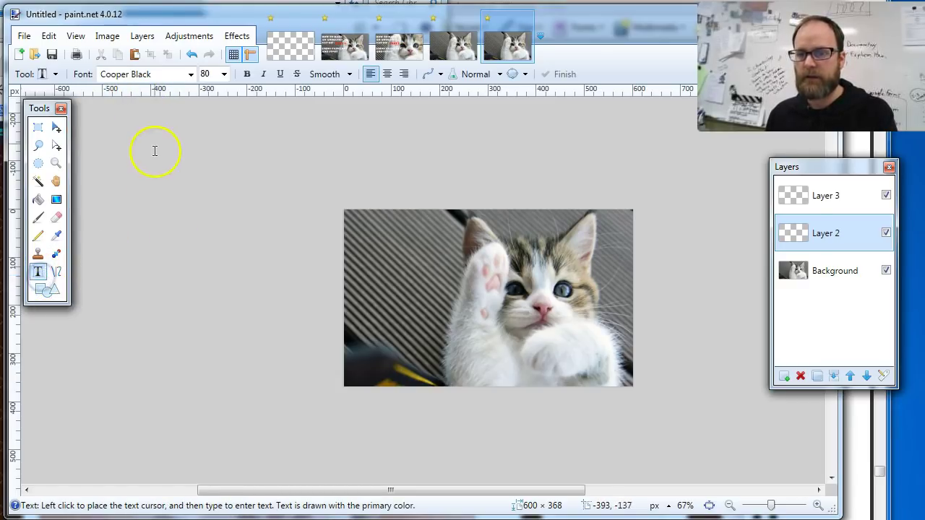
pyautogui.click(189, 74)
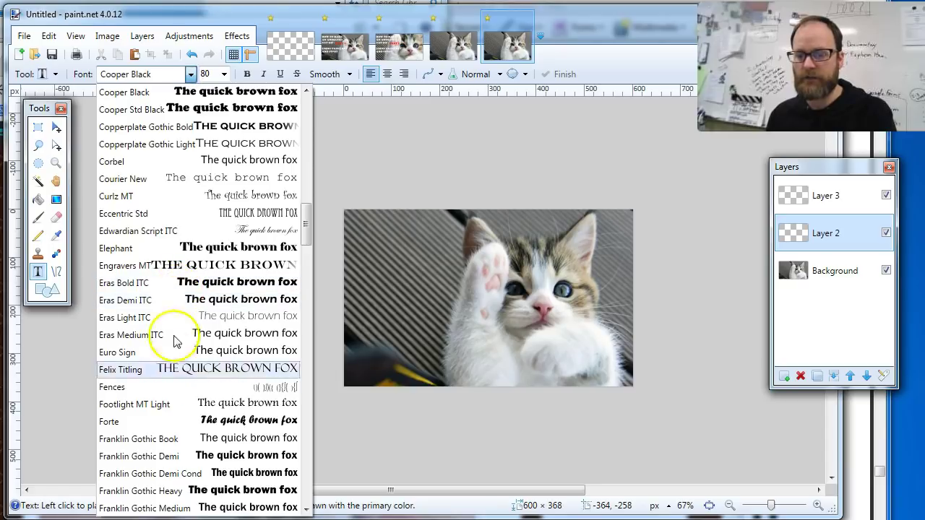
pyautogui.scroll(-1, 181, 369)
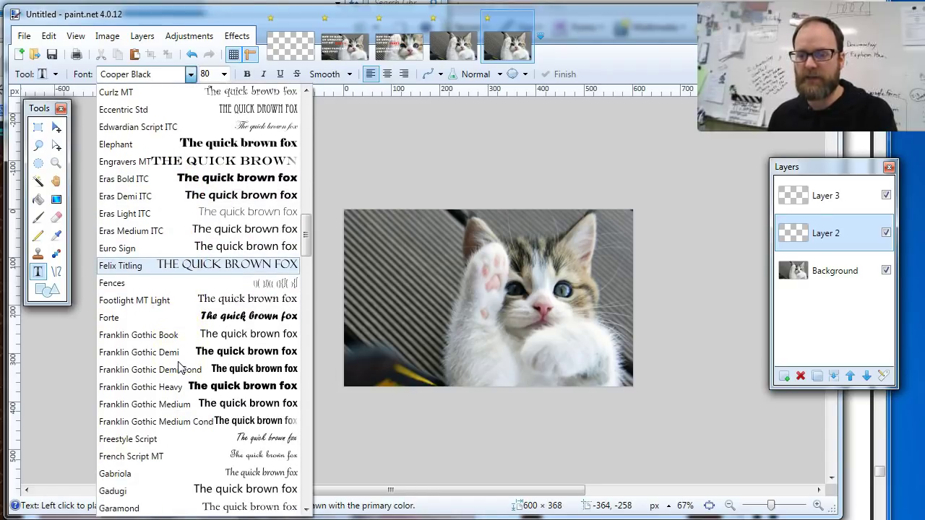
pyautogui.scroll(-1, 181, 391)
pyautogui.scroll(-2, 181, 390)
pyautogui.scroll(4, 181, 383)
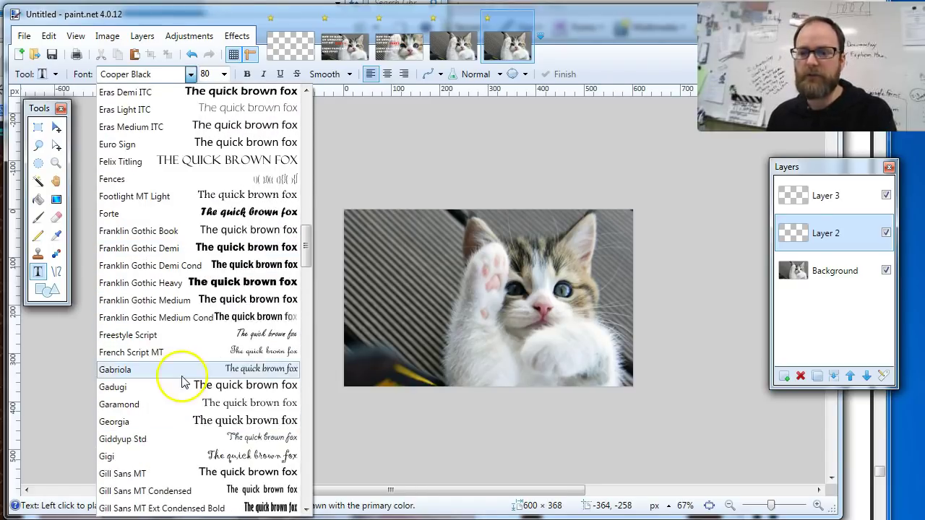
pyautogui.scroll(-6, 188, 371)
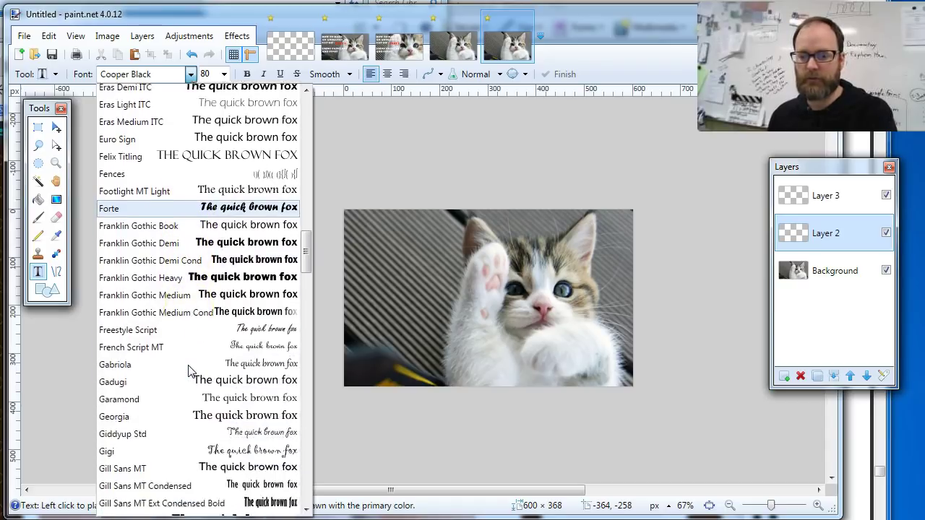
pyautogui.scroll(-2, 190, 369)
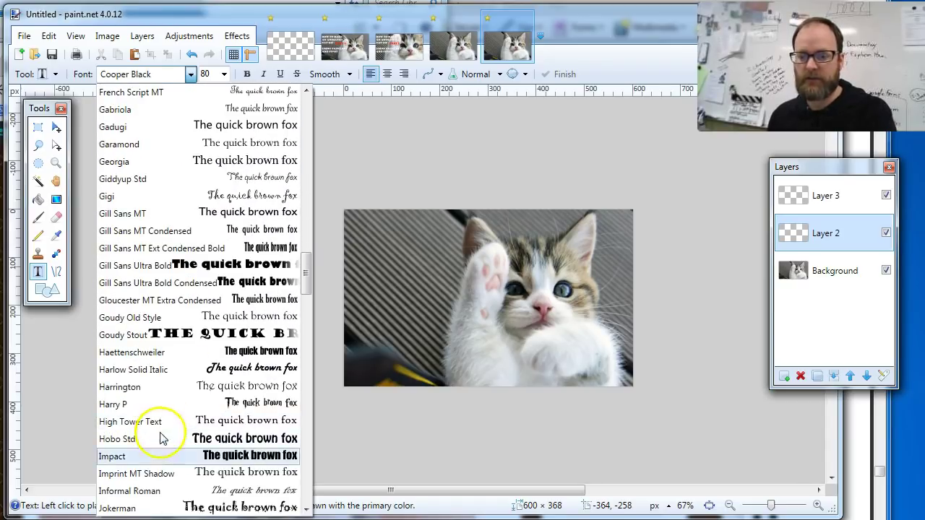
pyautogui.click(162, 458)
pyautogui.click(354, 248)
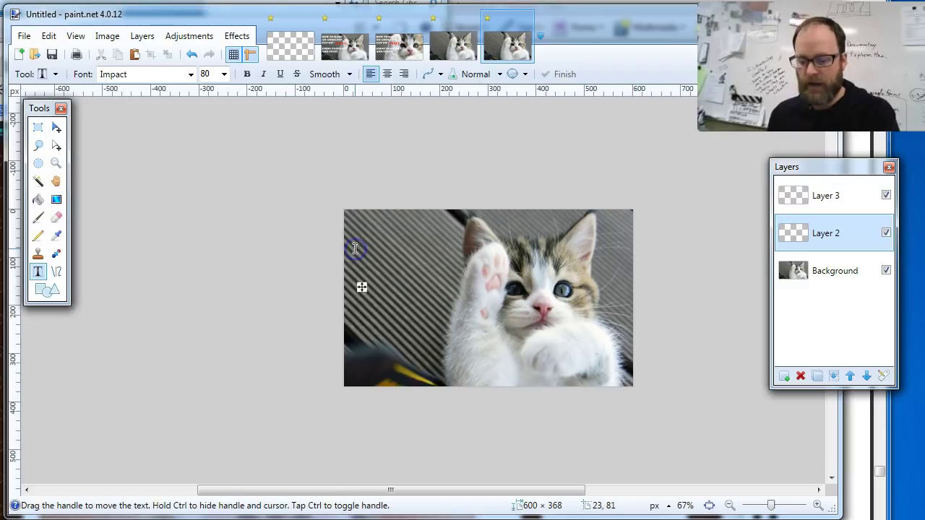
# Step: Type the text HI! on Layer 2
pyautogui.write('HI!')
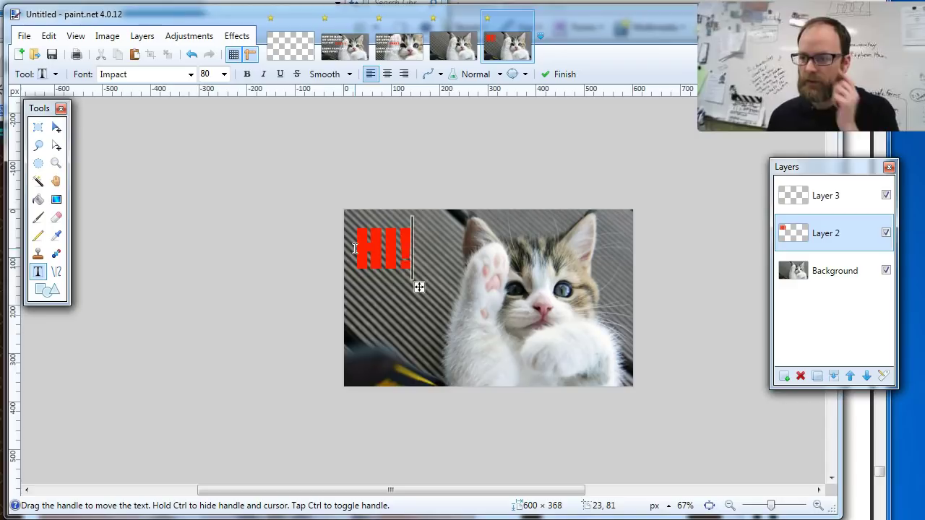
pyautogui.click(399, 263)
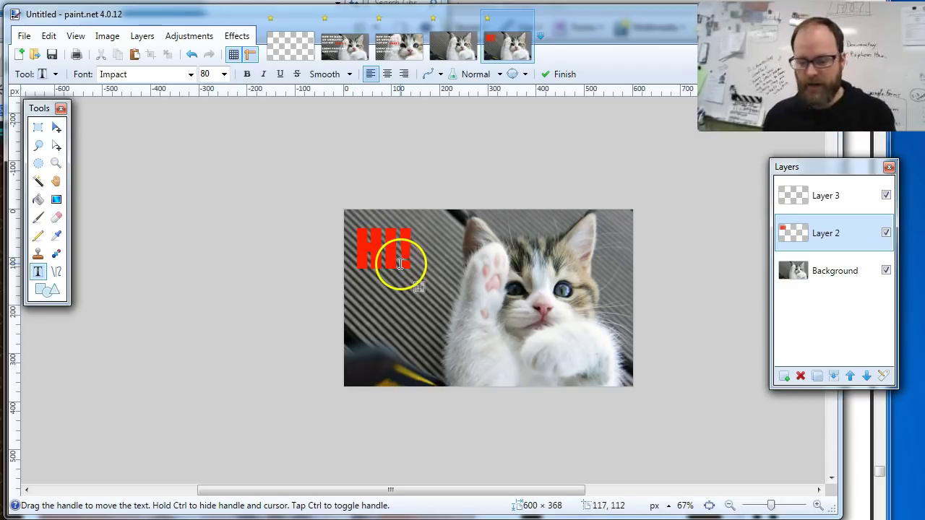
pyautogui.hotkey('ctrl', 'a')
pyautogui.press('Right')
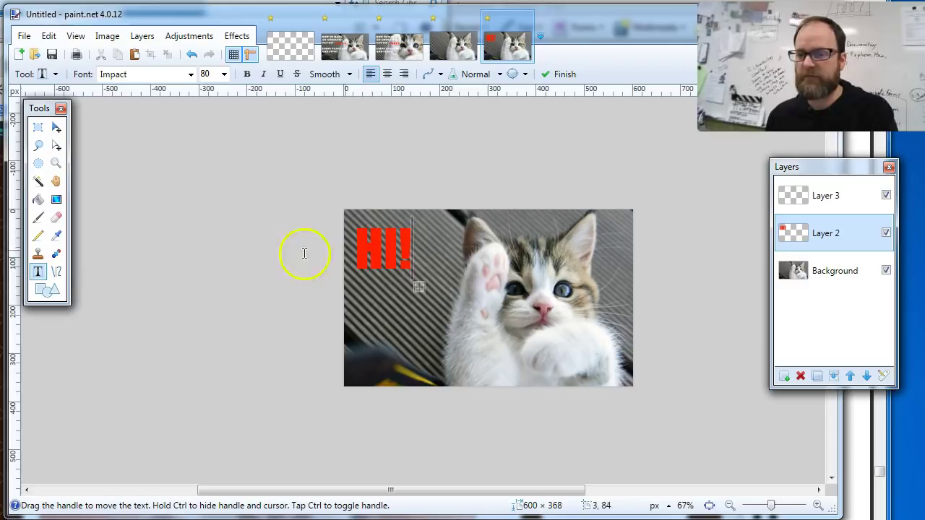
# Step: Make the HI! text white from the Colors palette and commit it by selecting Layer 3
pyautogui.press('F5')
pyautogui.press('F5')
pyautogui.press('F6')
pyautogui.press('F6')
pyautogui.press('F7')
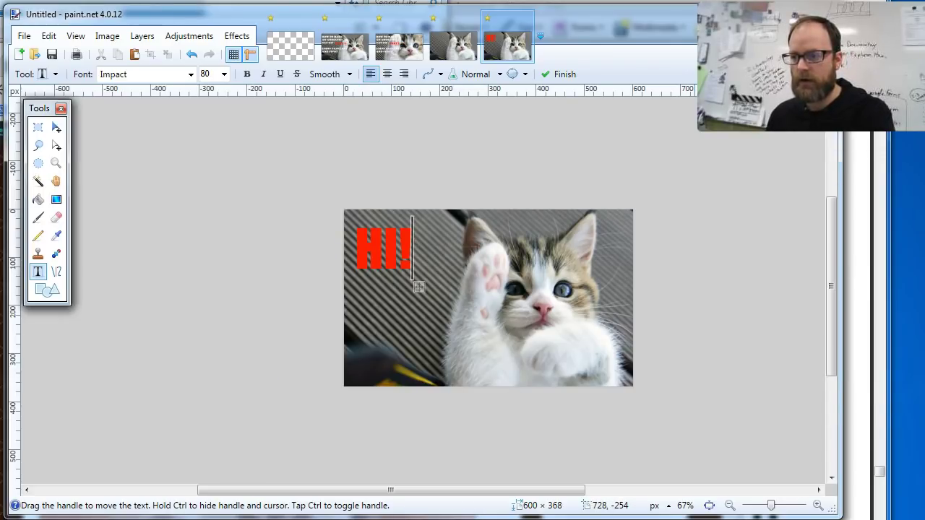
pyautogui.press('F7')
pyautogui.press('F8')
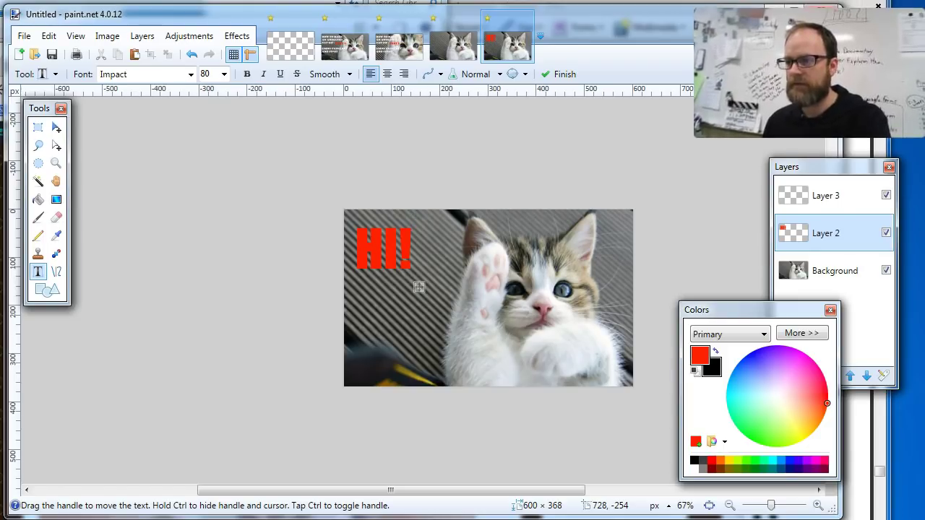
pyautogui.moveTo(745, 312); pyautogui.dragTo(97, 335)
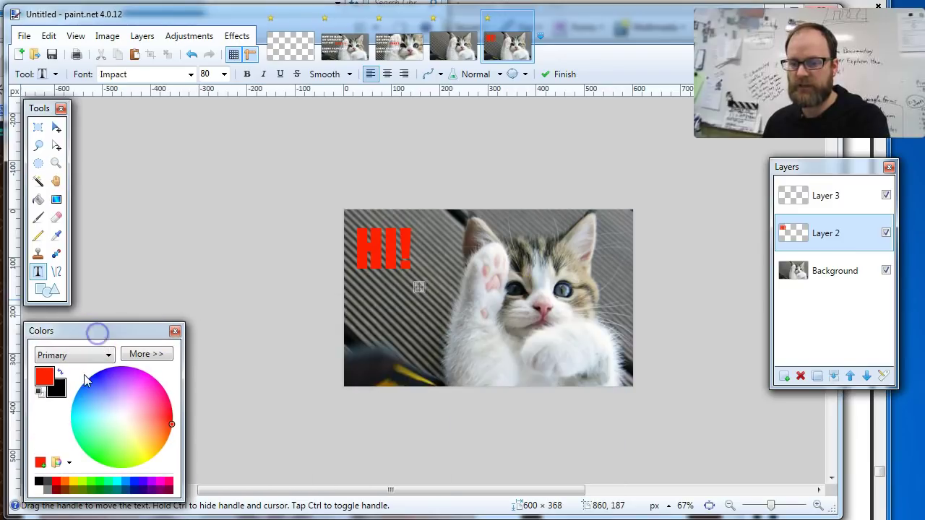
pyautogui.click(39, 490)
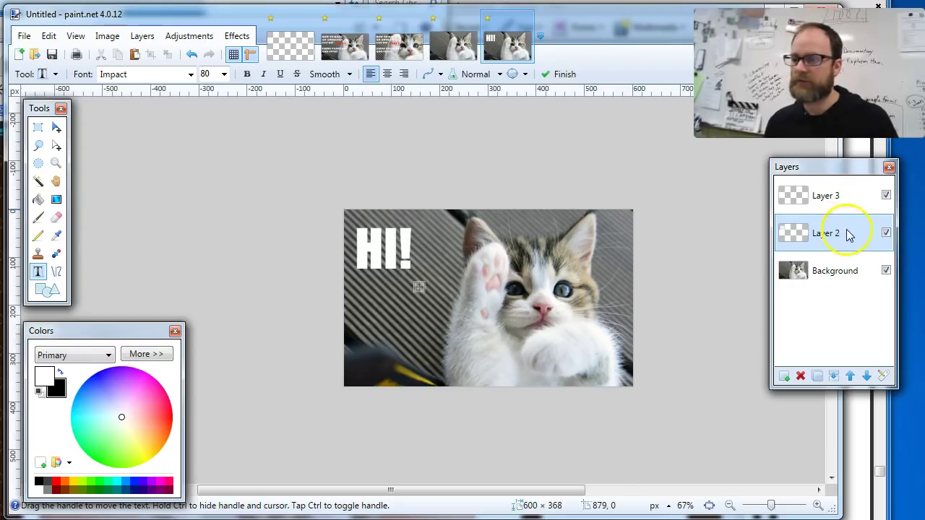
pyautogui.click(839, 202)
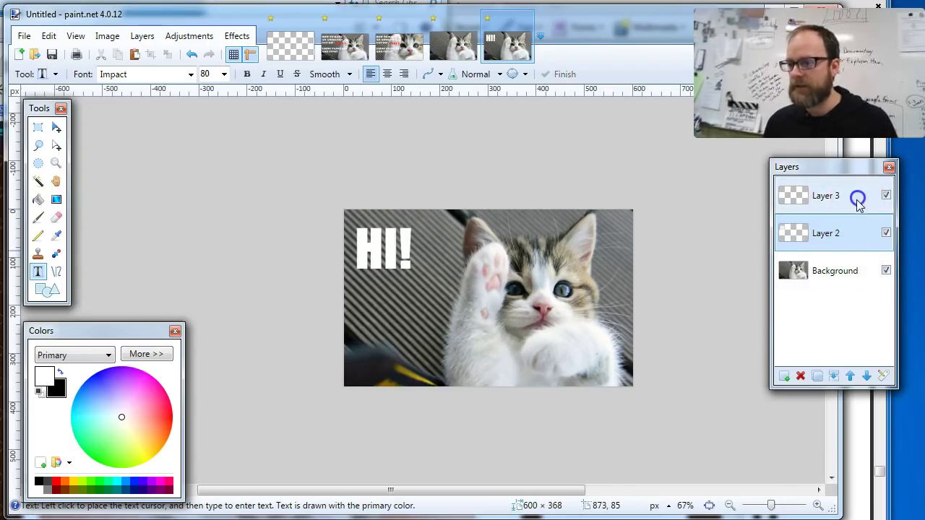
# Step: Type UR AWSUM! below HI! on Layer 3, then hide Layer 2
pyautogui.click(358, 296)
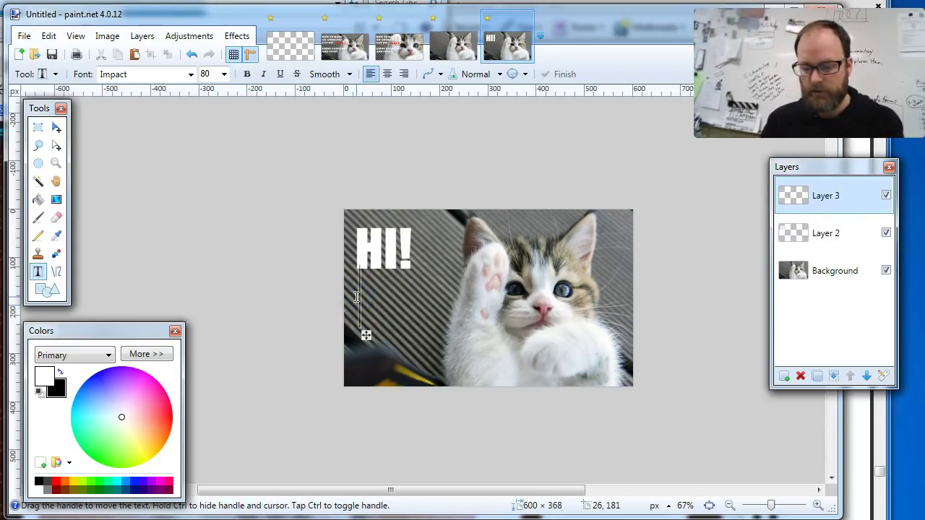
pyautogui.write('UR')
pyautogui.write('AWESU')
pyautogui.press('BackSpace')
pyautogui.press('BackSpace')
pyautogui.press('BackSpace')
pyautogui.write('SUM!')
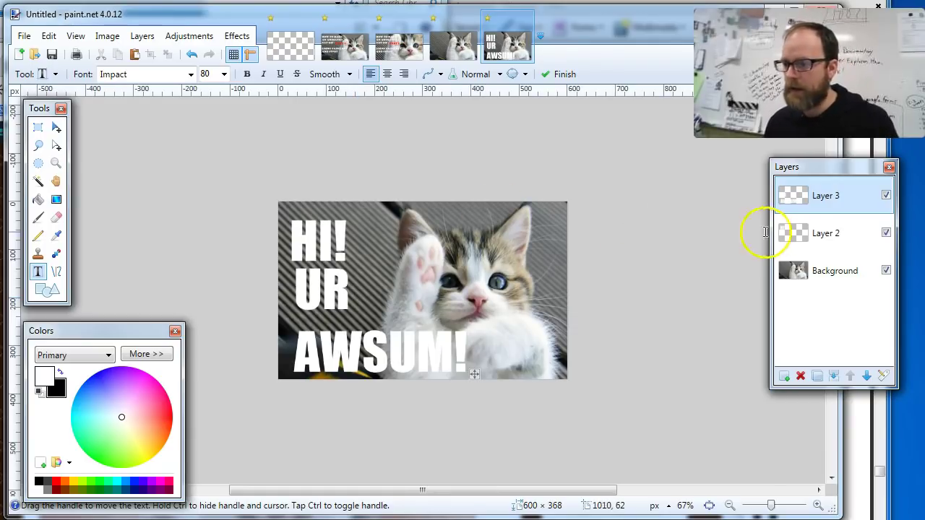
pyautogui.click(886, 232)
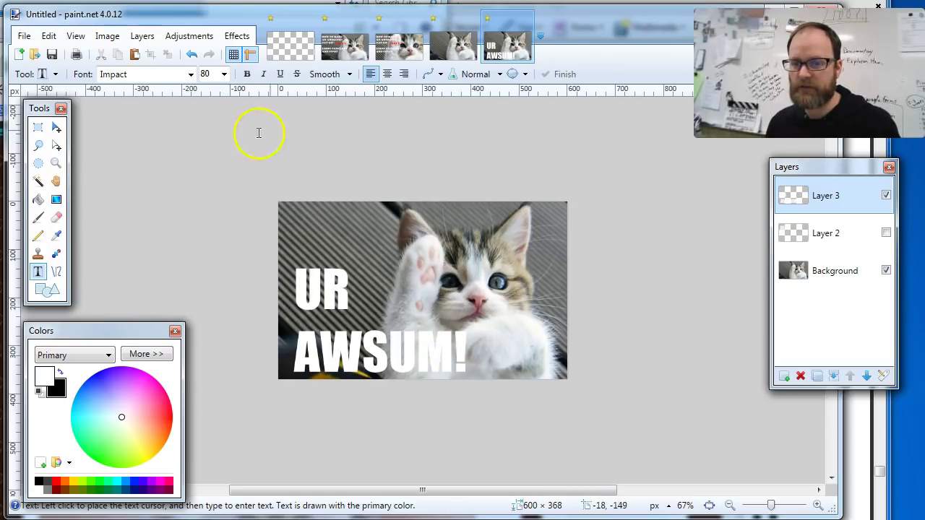
# Step: Drag the UR AWSUM! text into the photo's top-left corner and scale it down
pyautogui.click(57, 128)
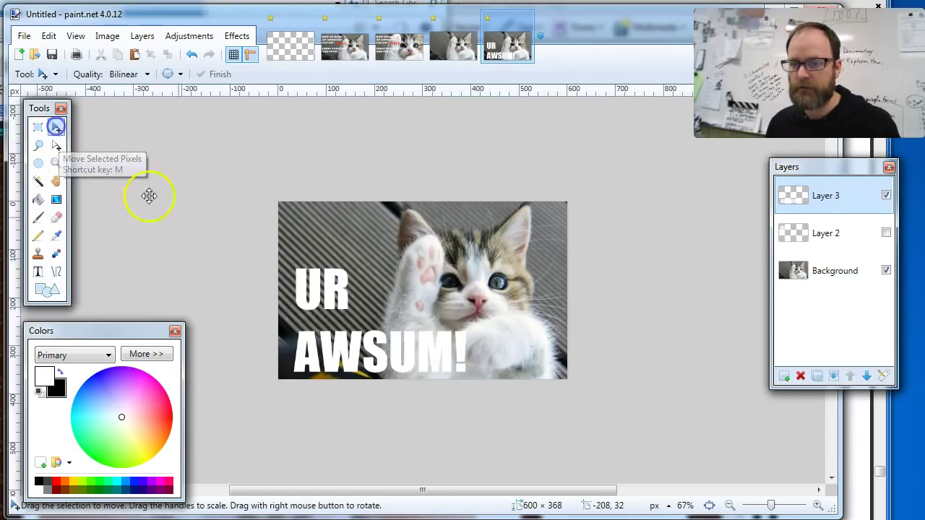
pyautogui.moveTo(382, 355); pyautogui.dragTo(373, 309)
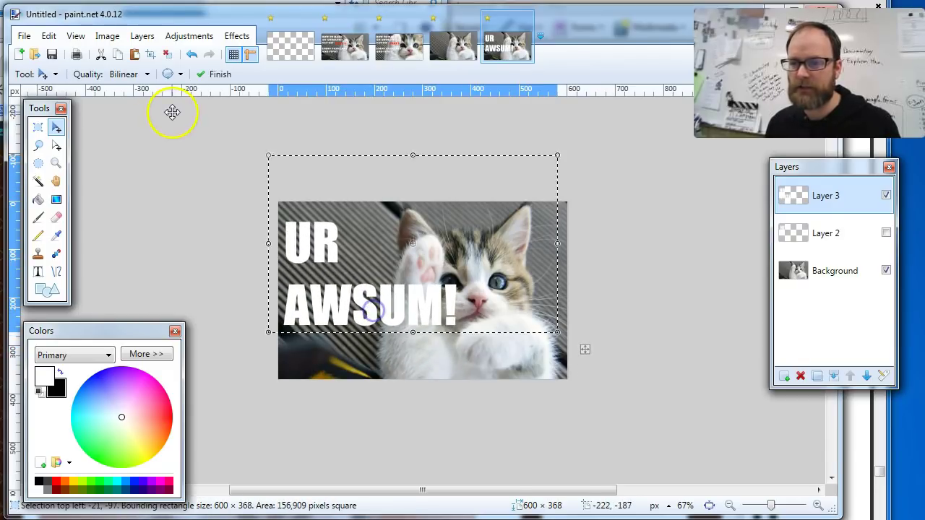
pyautogui.moveTo(556, 333); pyautogui.dragTo(471, 296)
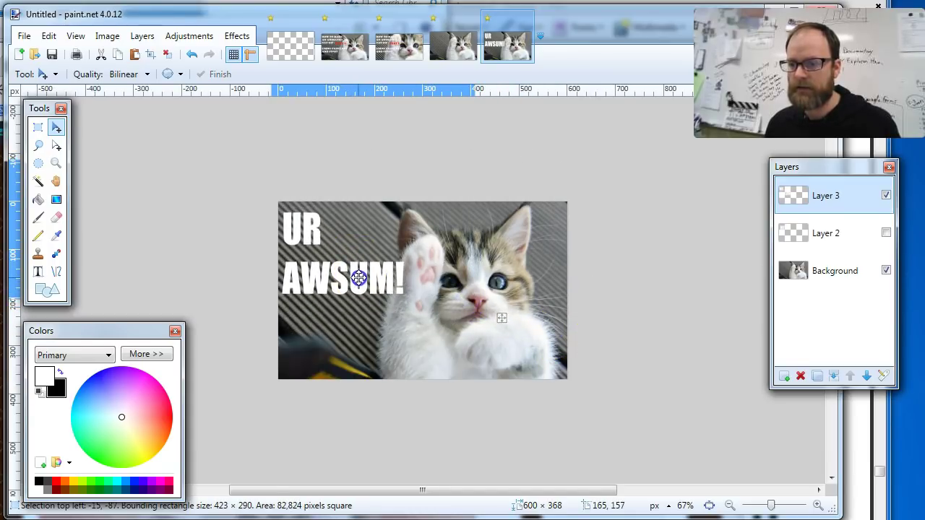